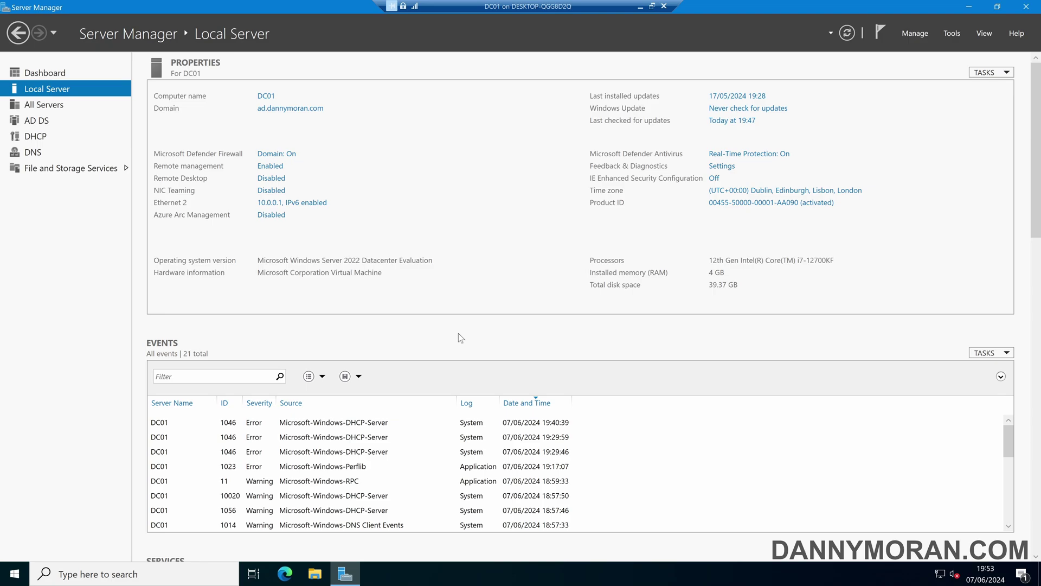
- Launch the DHCP console from Server Manager's Tools menu
{"action": "left_click", "coordinate": [952, 33]}
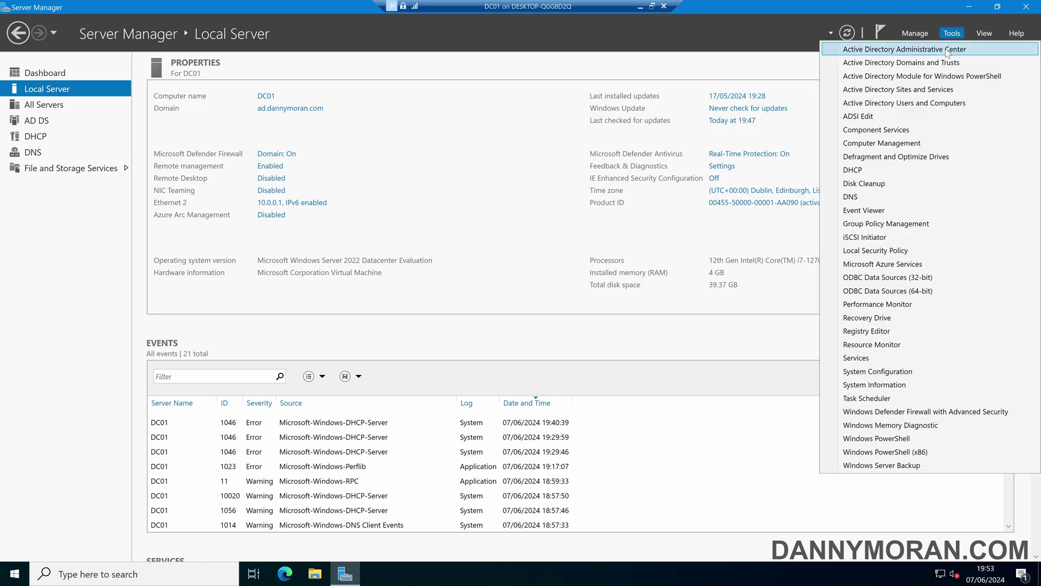
{"action": "left_click", "coordinate": [893, 169]}
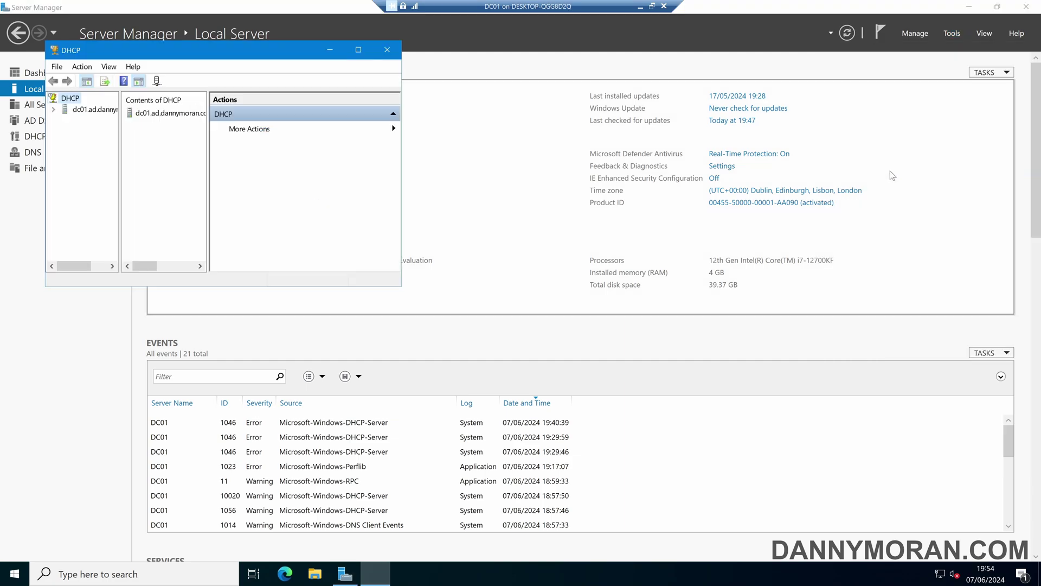
- Maximize the DHCP console and refresh its authorized servers list, showing dc01 at 10.0.0.1
{"action": "left_click", "coordinate": [358, 49]}
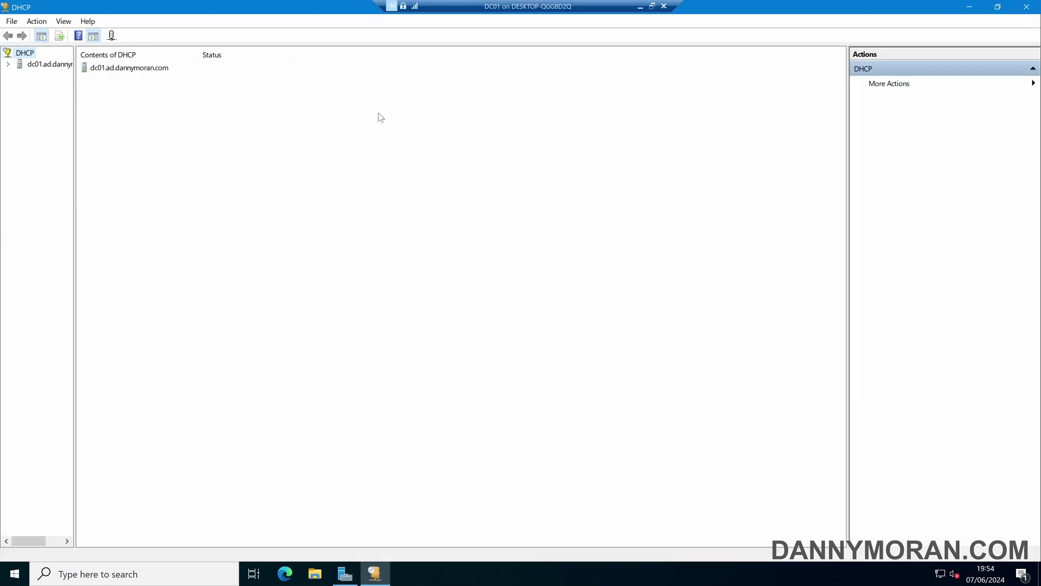
{"action": "right_click", "coordinate": [26, 54]}
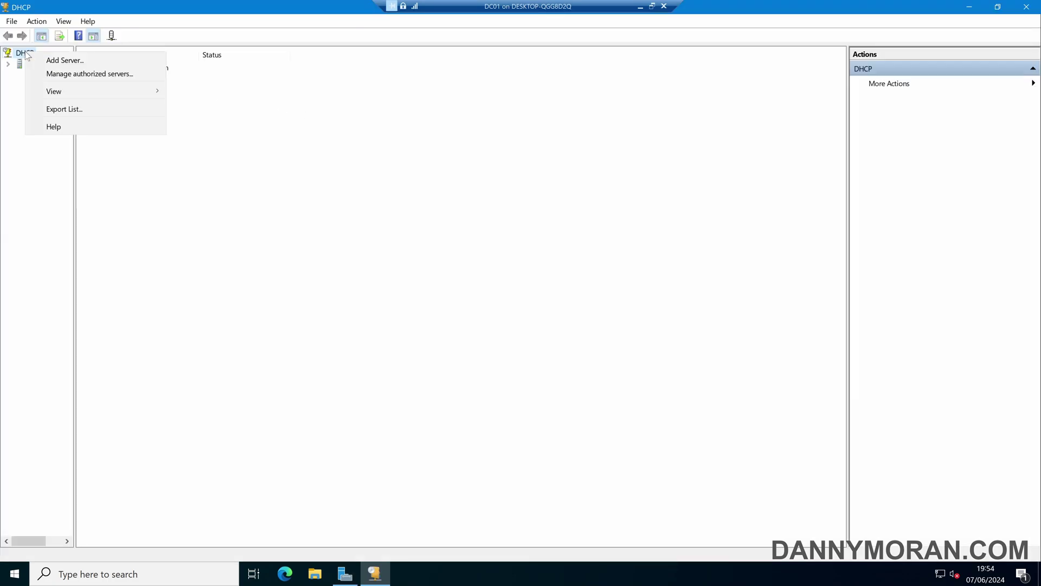
{"action": "left_click", "coordinate": [90, 74]}
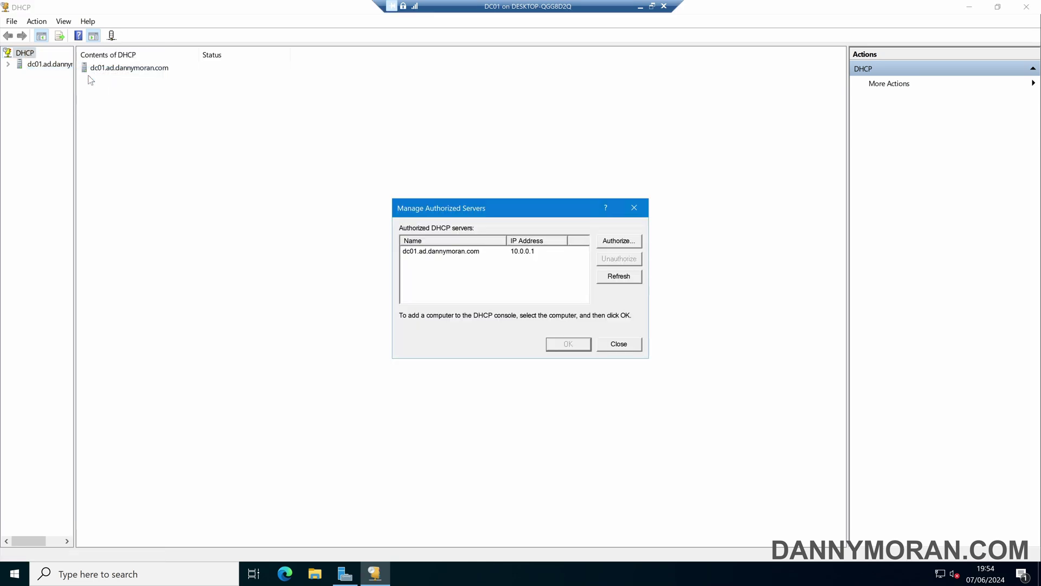
{"action": "left_click", "coordinate": [610, 279]}
- Authorize server2022.ad.dannymoran.com at 10.0.0.100 as a DHCP server
{"action": "left_click", "coordinate": [628, 246]}
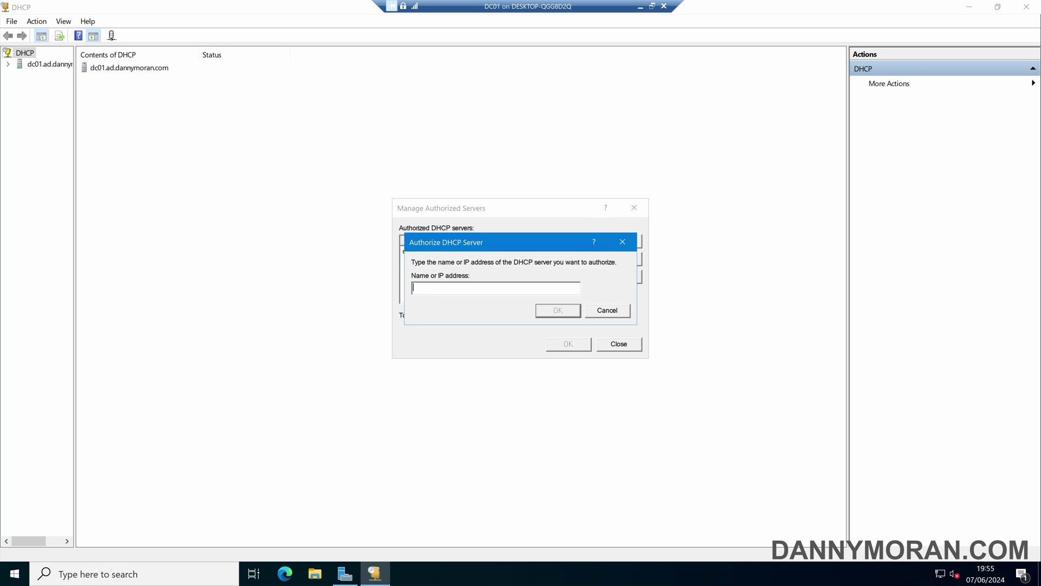
{"action": "type", "text": "10.0.0.100"}
{"action": "left_click", "coordinate": [564, 313]}
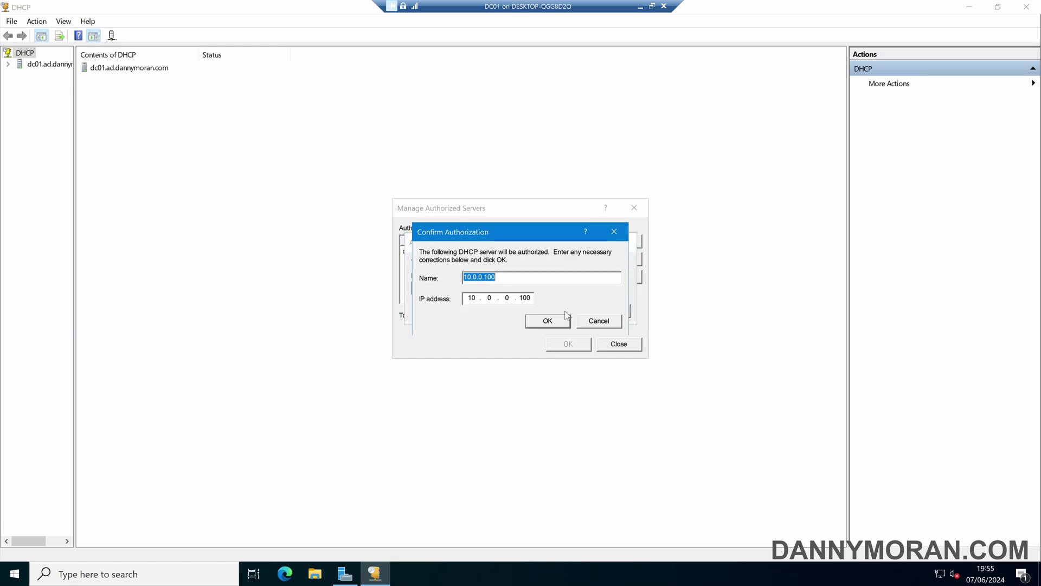
{"action": "type", "text": "server2022.ad.dannymoran.com"}
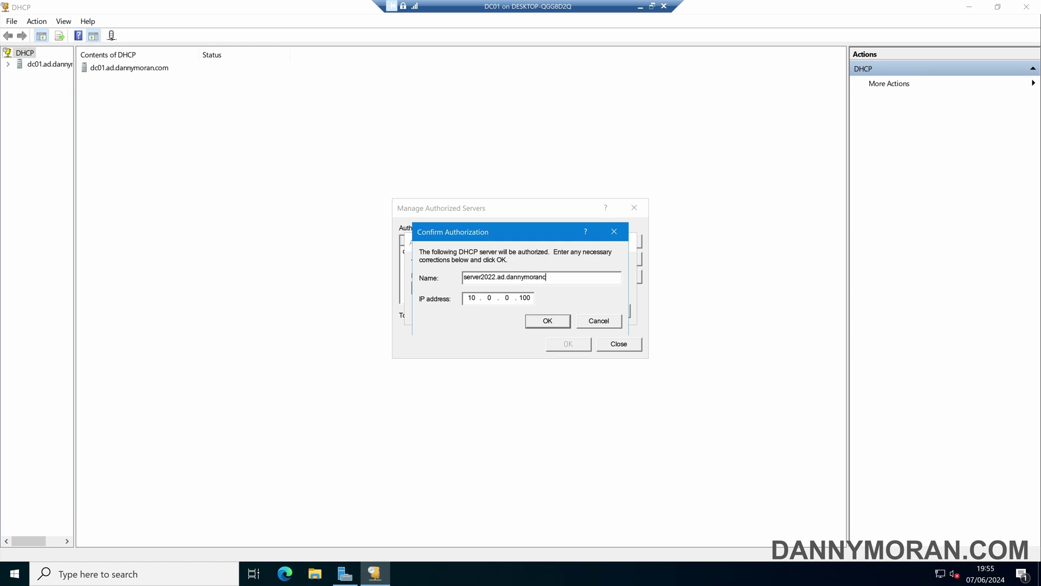
{"action": "left_click", "coordinate": [547, 321]}
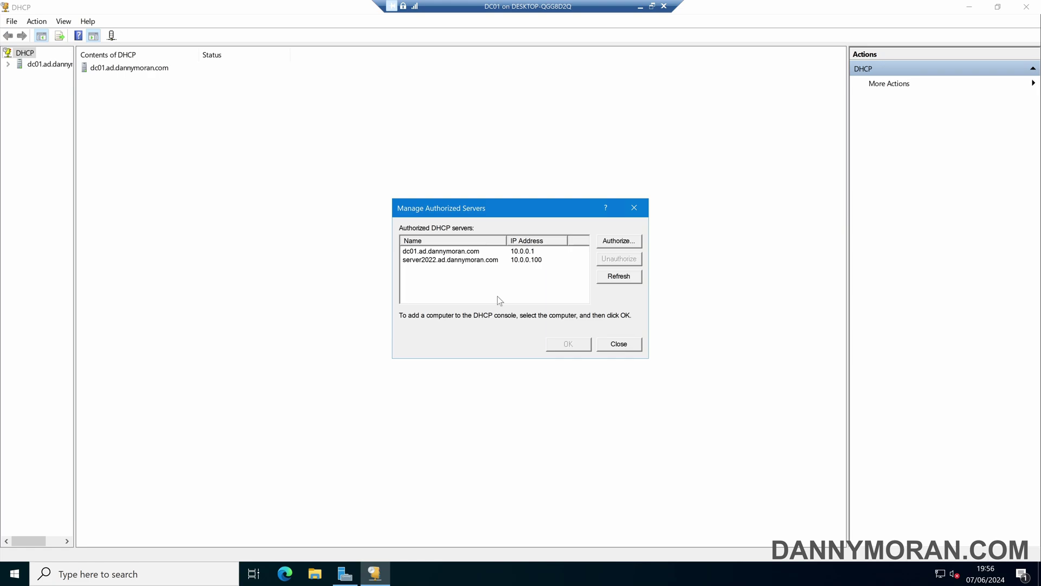
{"action": "left_click", "coordinate": [345, 574]}
{"action": "left_click", "coordinate": [953, 34]}
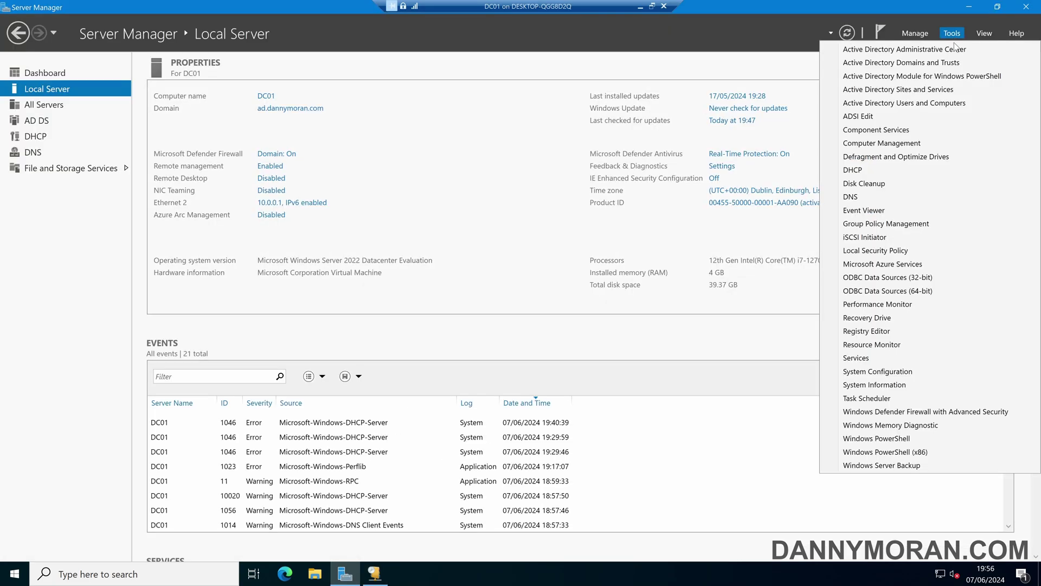
{"action": "left_click", "coordinate": [953, 103]}
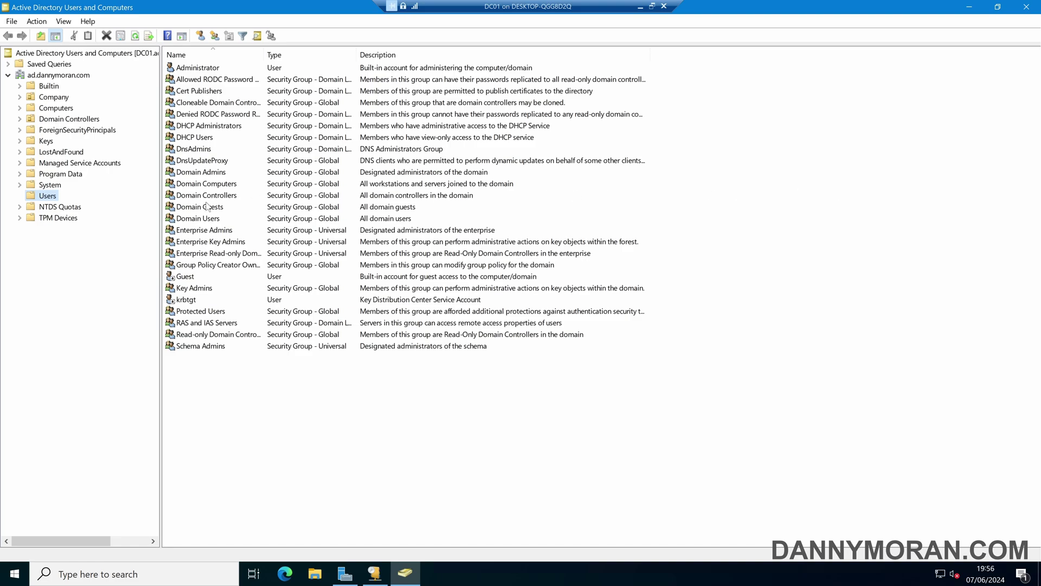
{"action": "left_click", "coordinate": [209, 172]}
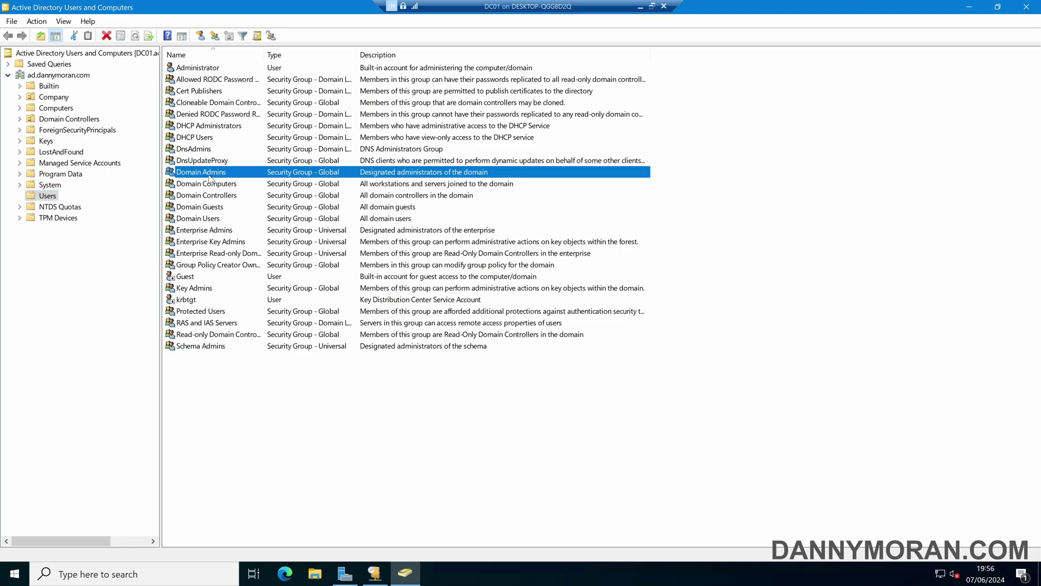
{"action": "left_click", "coordinate": [223, 231]}
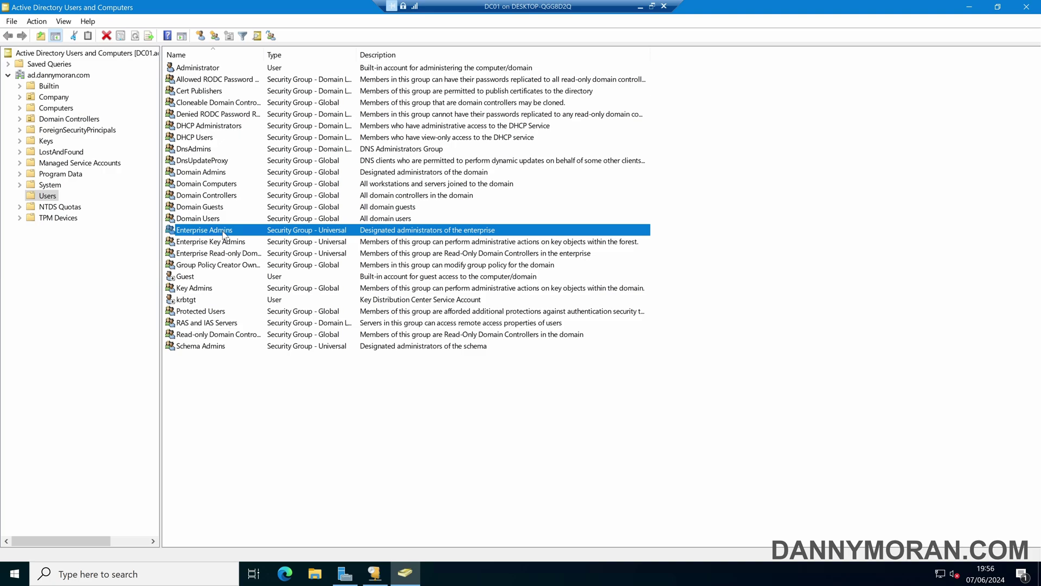
{"action": "left_click", "coordinate": [1025, 6]}
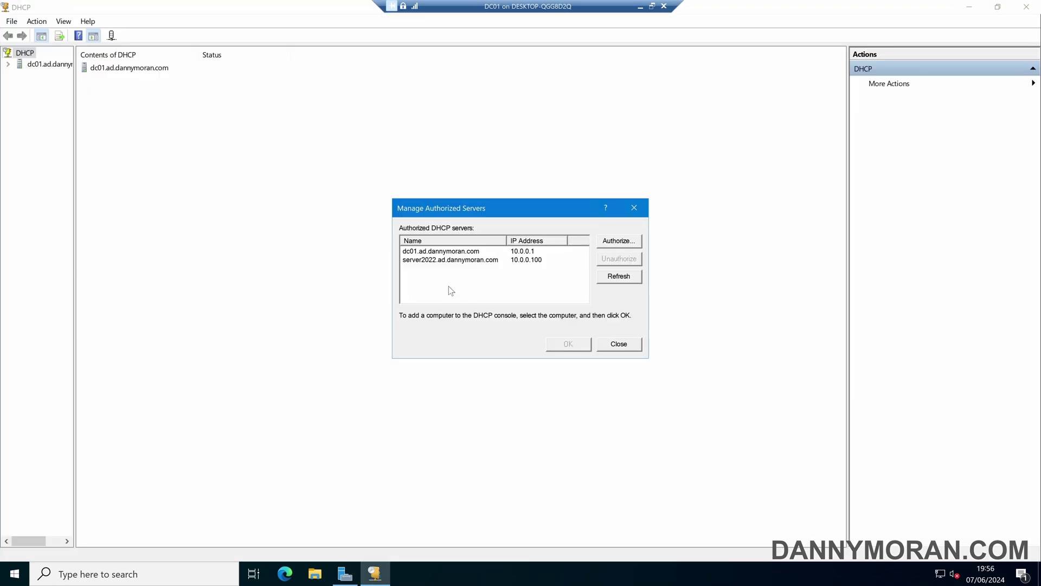
- Unauthorize server2022 in the authorized servers list, leaving only dc01
{"action": "left_click", "coordinate": [483, 262]}
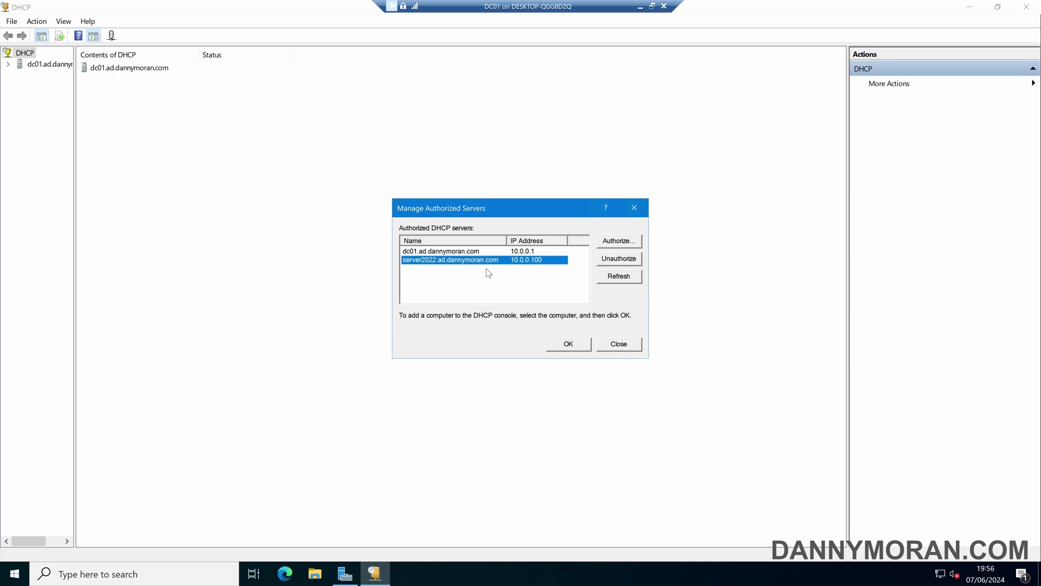
{"action": "left_click", "coordinate": [633, 259]}
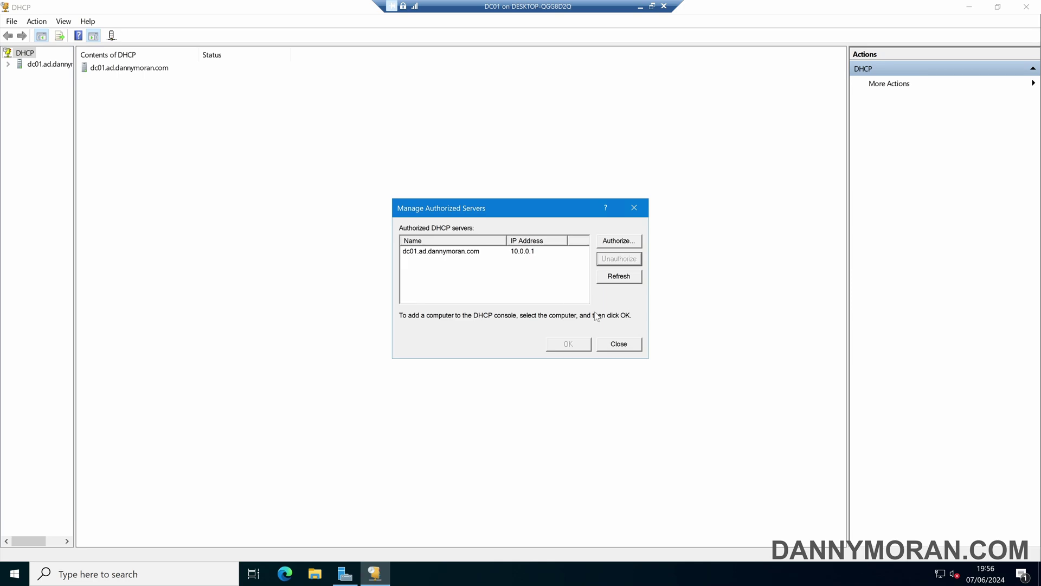
- Close the authorized servers dialog and open Windows PowerShell full-screen
{"action": "left_click", "coordinate": [617, 343]}
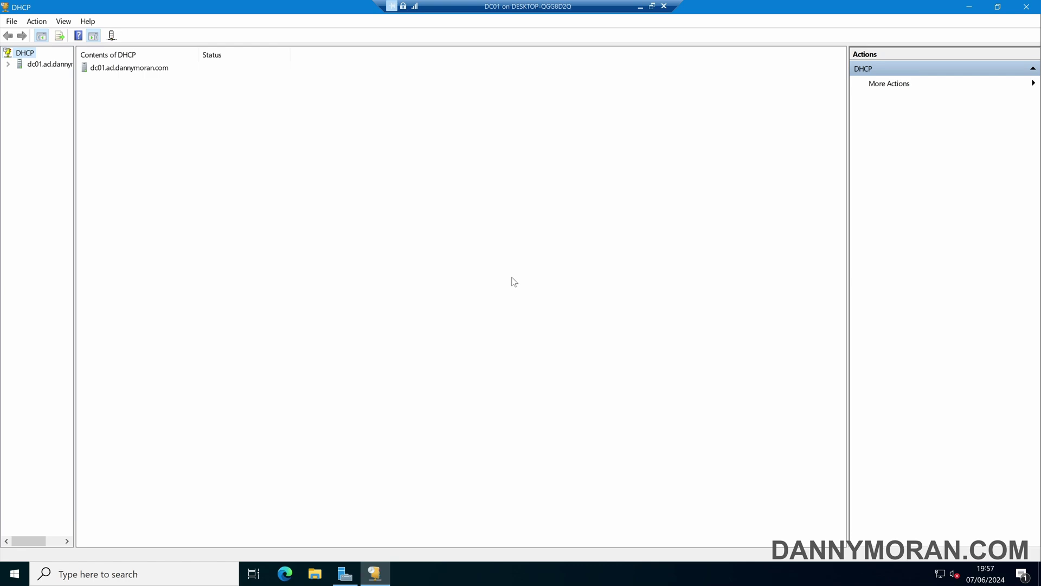
{"action": "key", "text": "super"}
{"action": "type", "text": "powershell"}
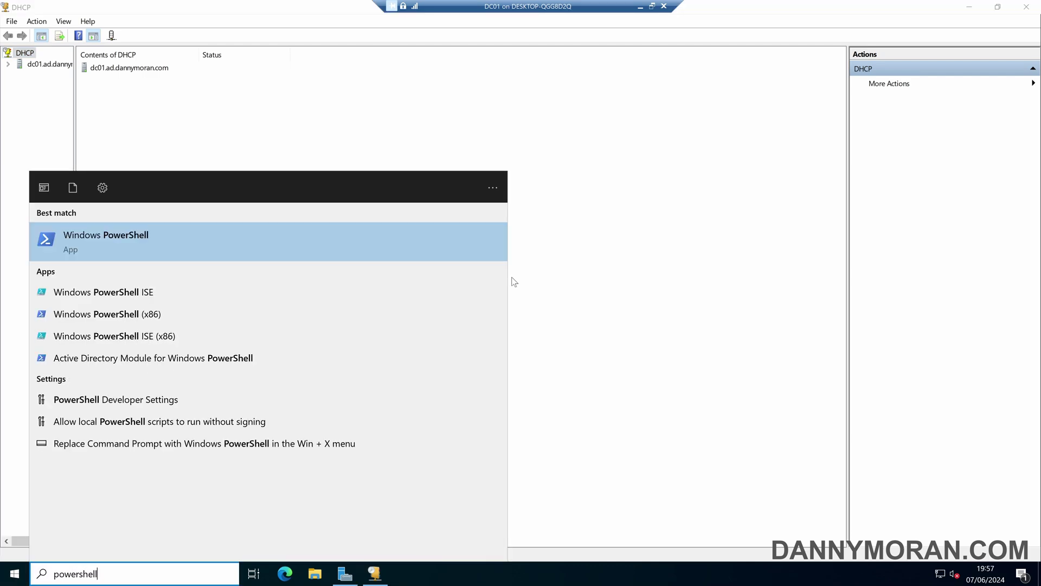
{"action": "key", "text": "Return"}
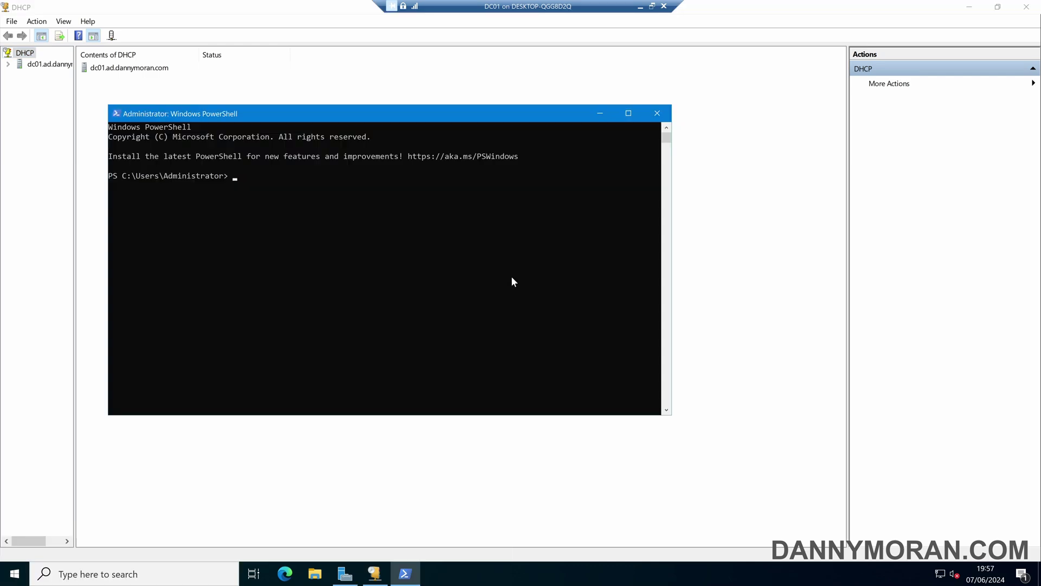
{"action": "key", "text": "super+Up"}
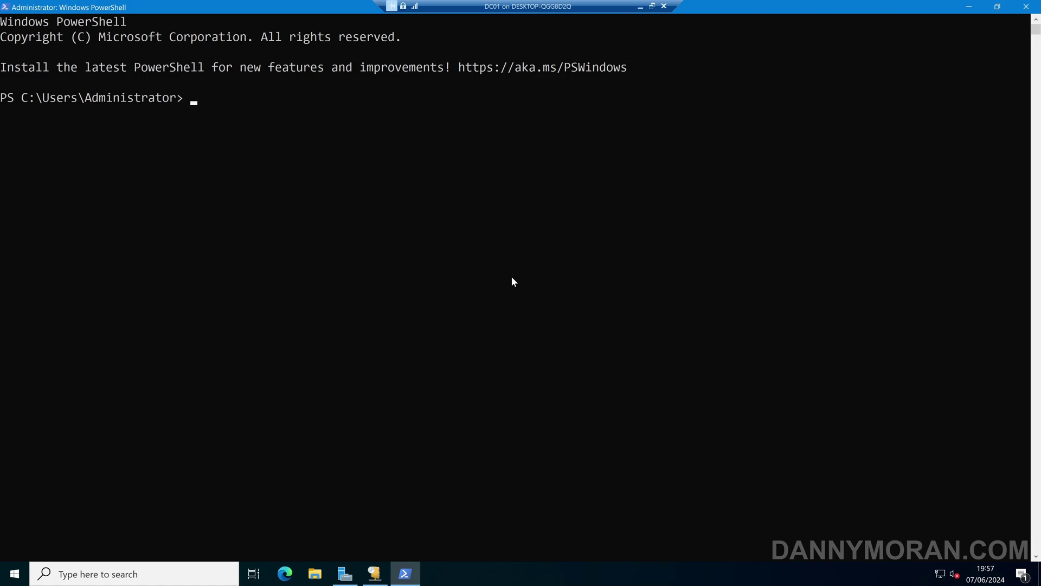
- Run Get-DhcpServerInDC to confirm only dc01 at 10.0.0.1 is authorized, then start typing Add-DhcpServerInDC
{"action": "type", "text": "get-dhcpserverindc"}
{"action": "key", "text": "Tab"}
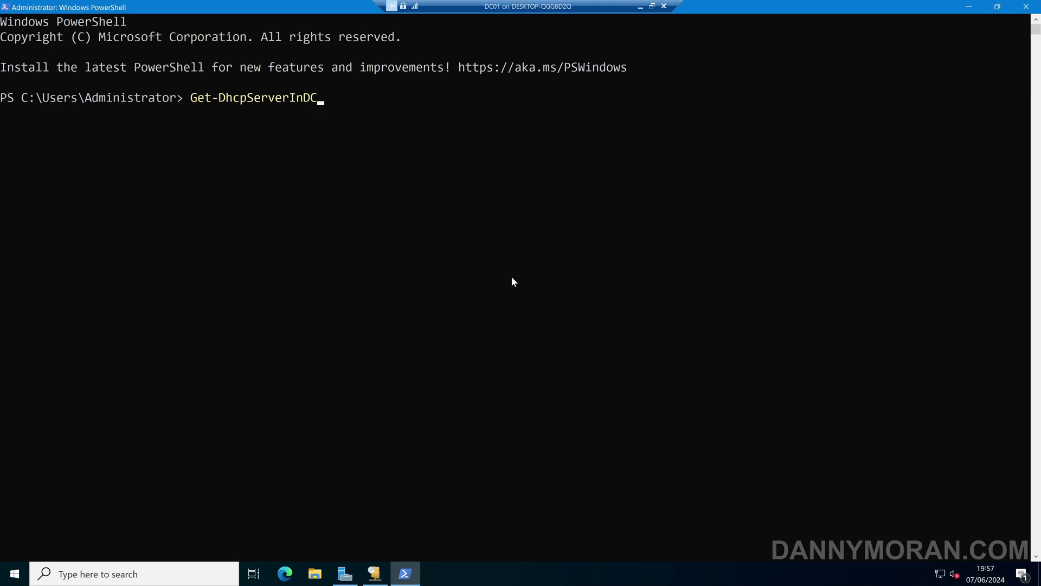
{"action": "key", "text": "Return"}
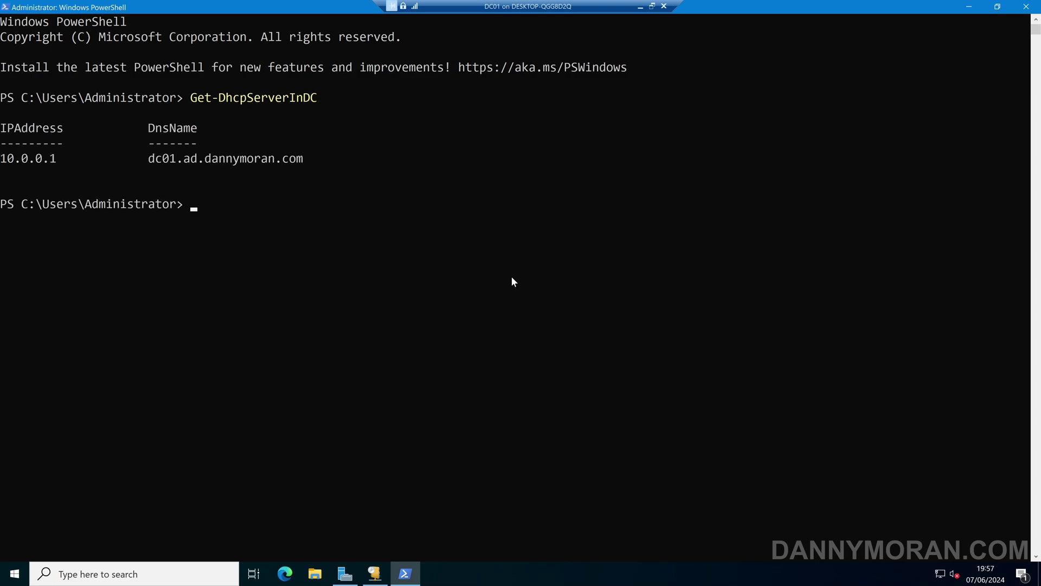
{"action": "type", "text": "add-"}
{"action": "type", "text": "dhcpserver"}
{"action": "type", "text": "indc"}
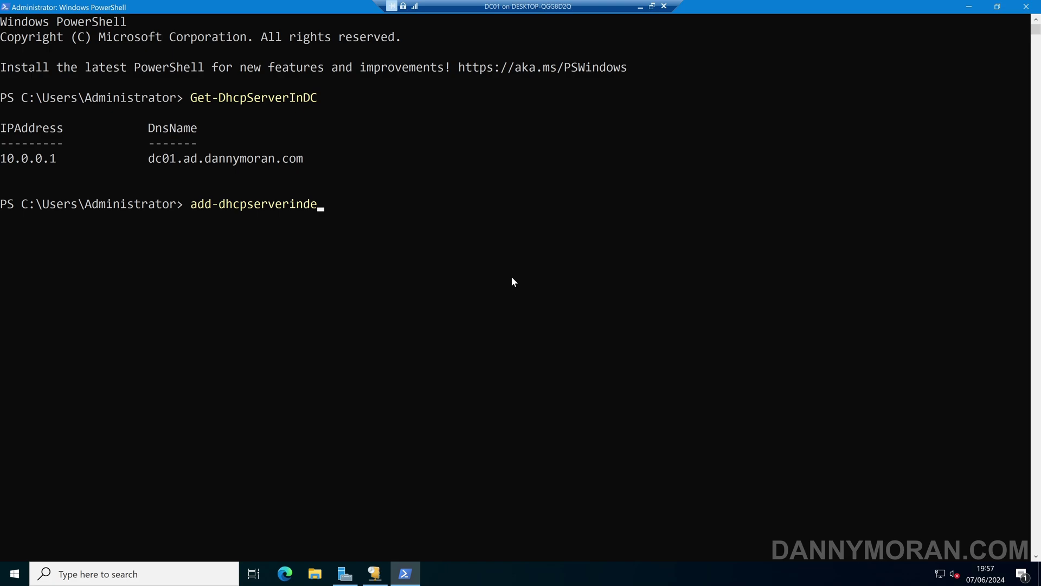
- Authorize server2022.ad.dannymoran.com at 10.0.0.100 with Add-DhcpServerInDC, then rerun Get-DhcpServerInDC
{"action": "key", "text": "Tab"}
{"action": "type", "text": "-dns"}
{"action": "key", "text": "Tab"}
{"action": "type", "text": "\""}
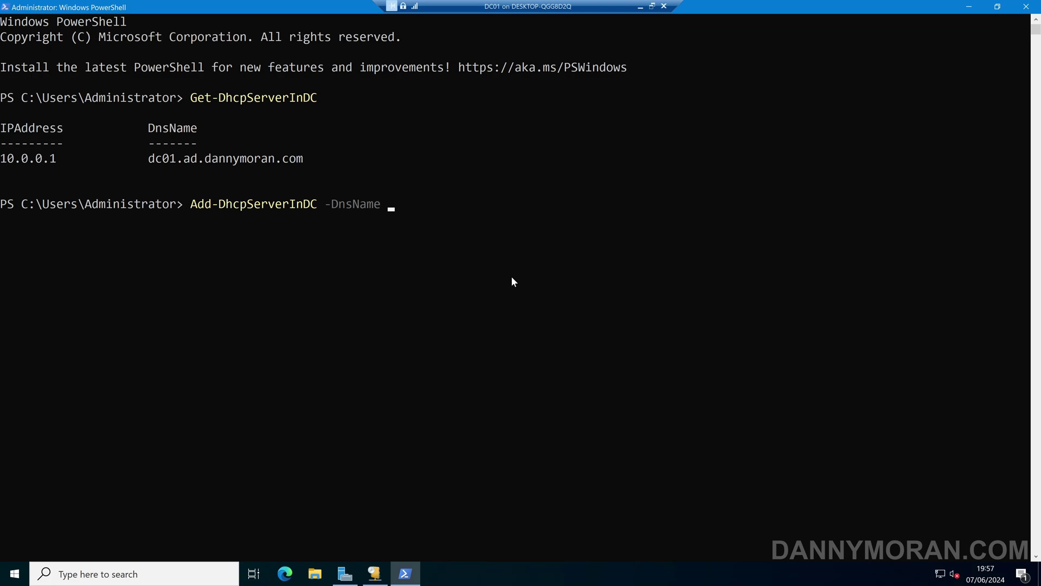
{"action": "type", "text": "server2022.ad.dannymoran.c"}
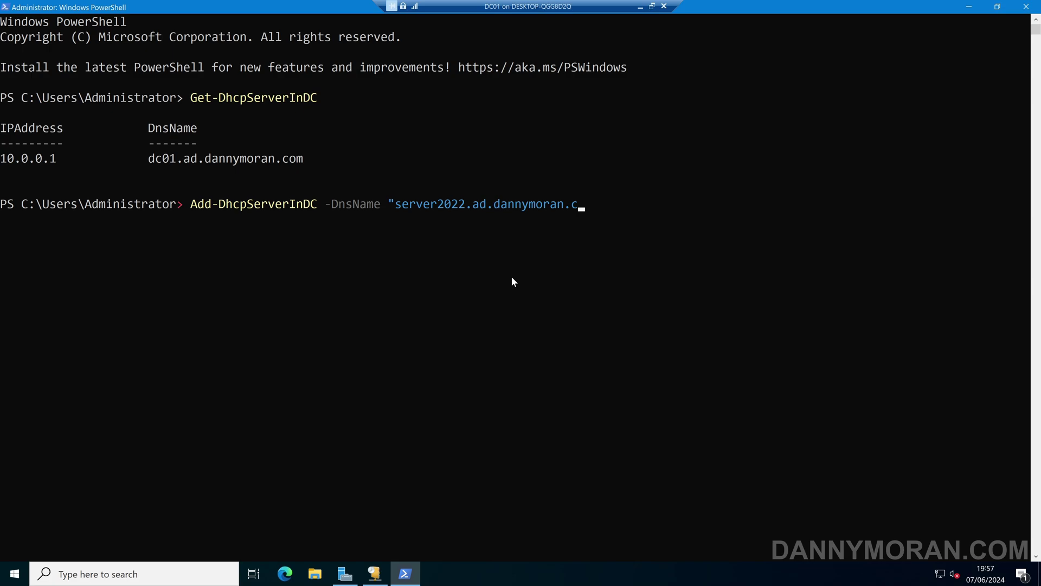
{"action": "type", "text": "om\" -IPAddress 10.0.0.100"}
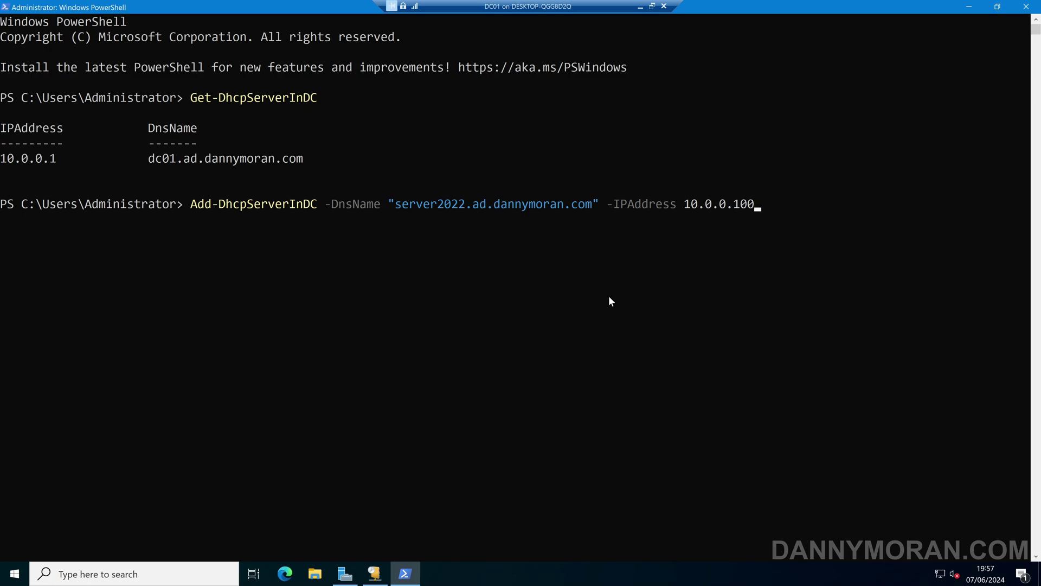
{"action": "key", "text": "Return"}
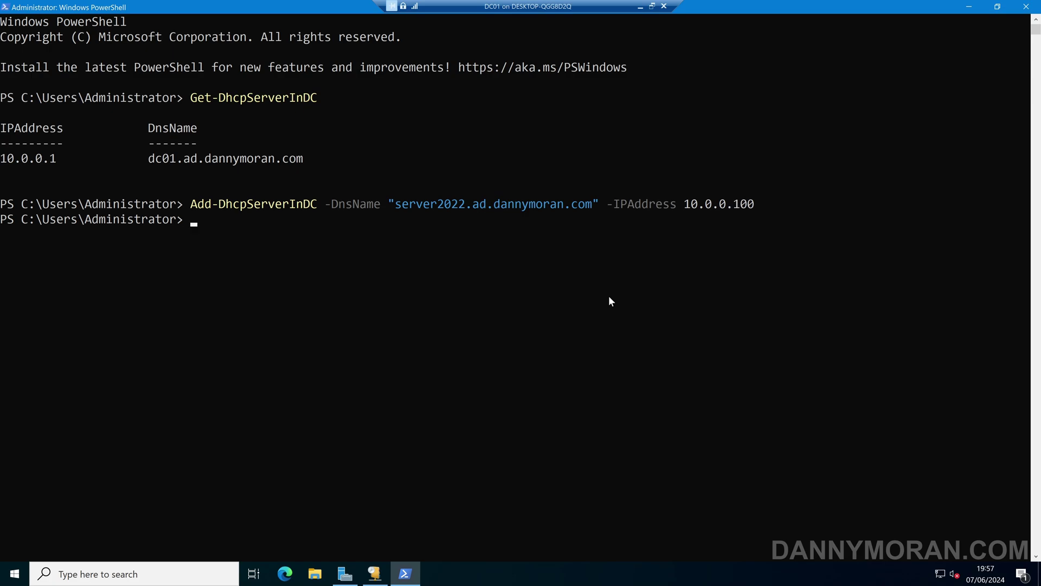
{"action": "key", "text": "Up"}
{"action": "key", "text": "Up"}
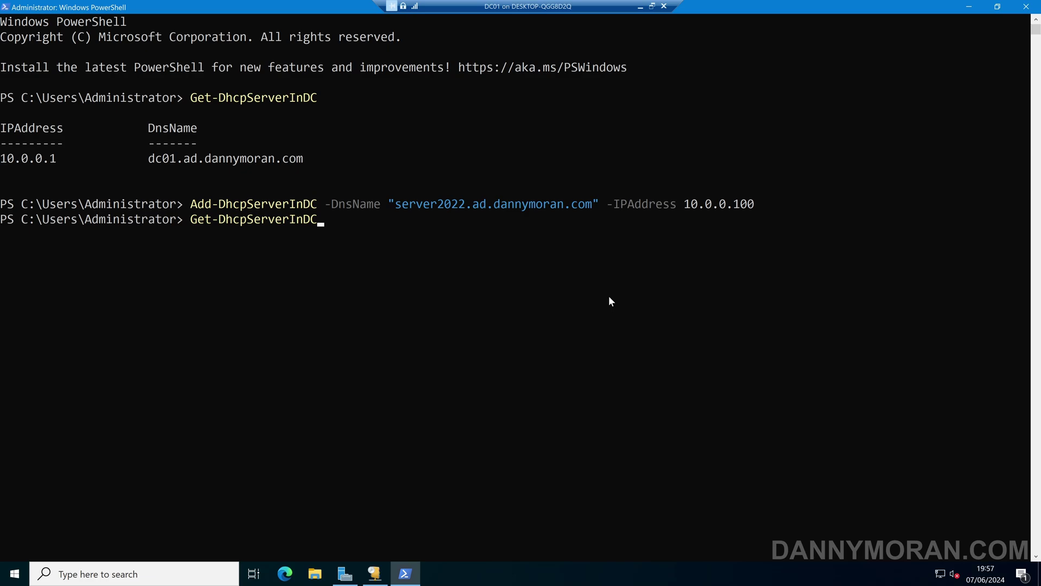
{"action": "key", "text": "Return"}
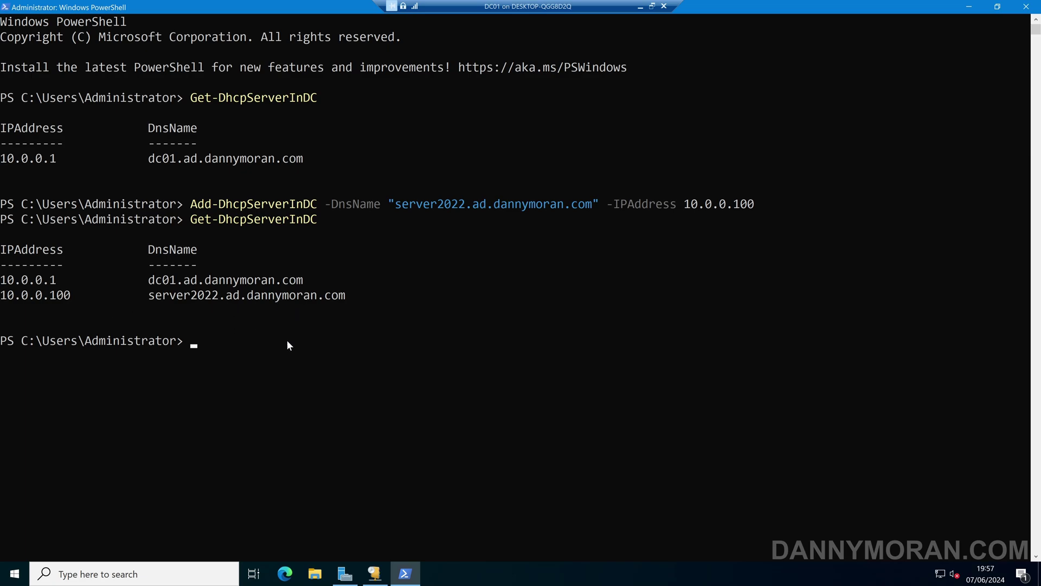
- Remove server2022.ad.dannymoran.com with Remove-DhcpServerInDC and rerun Get-DhcpServerInDC showing only dc01
{"action": "type", "text": "remove-dhcpserverind"}
{"action": "key", "text": "Tab"}
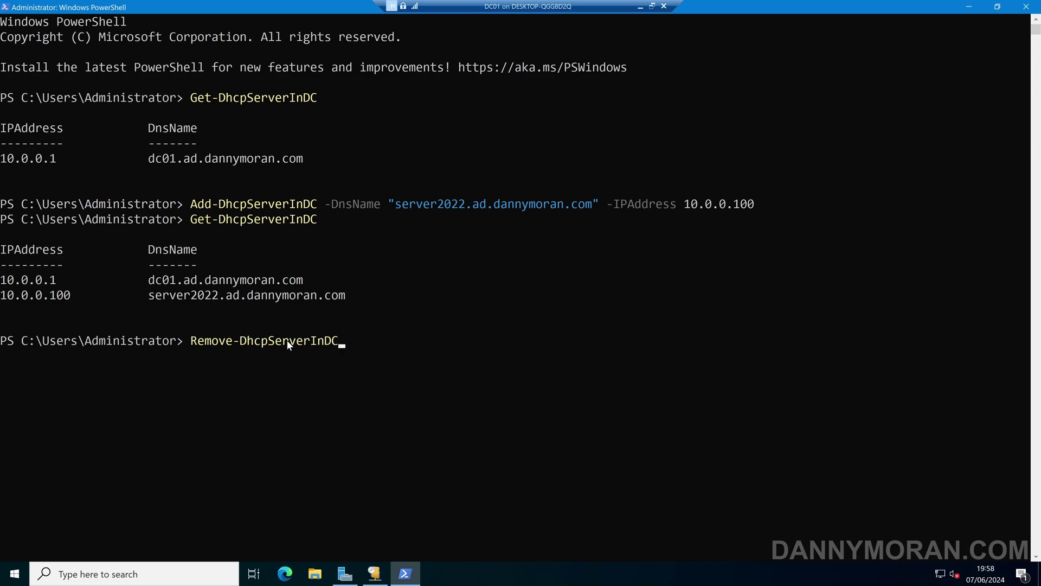
{"action": "type", "text": "-dns"}
{"action": "key", "text": "Tab"}
{"action": "type", "text": "server2022.ad."}
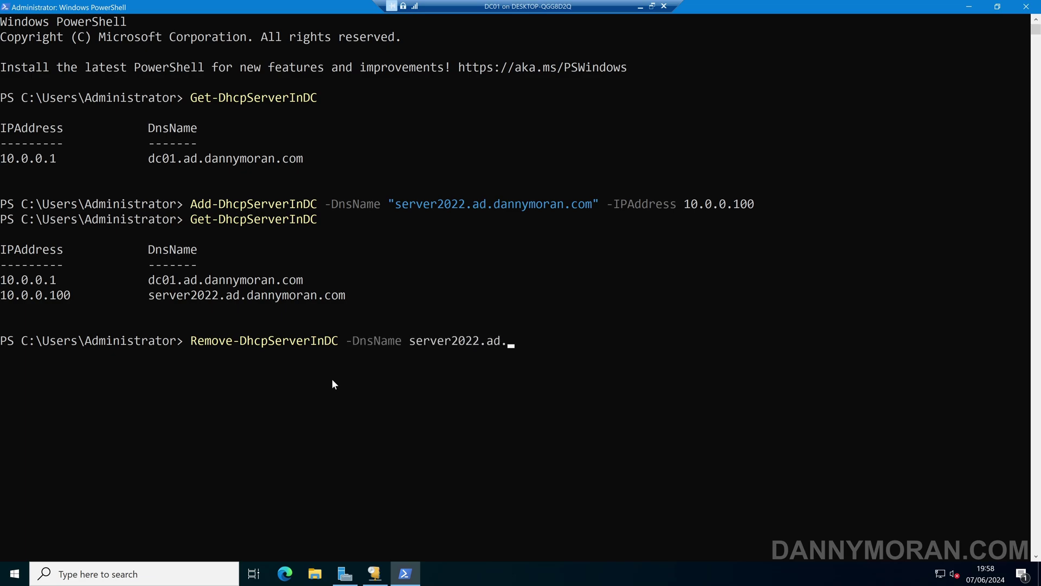
{"action": "type", "text": "dannymoran.com"}
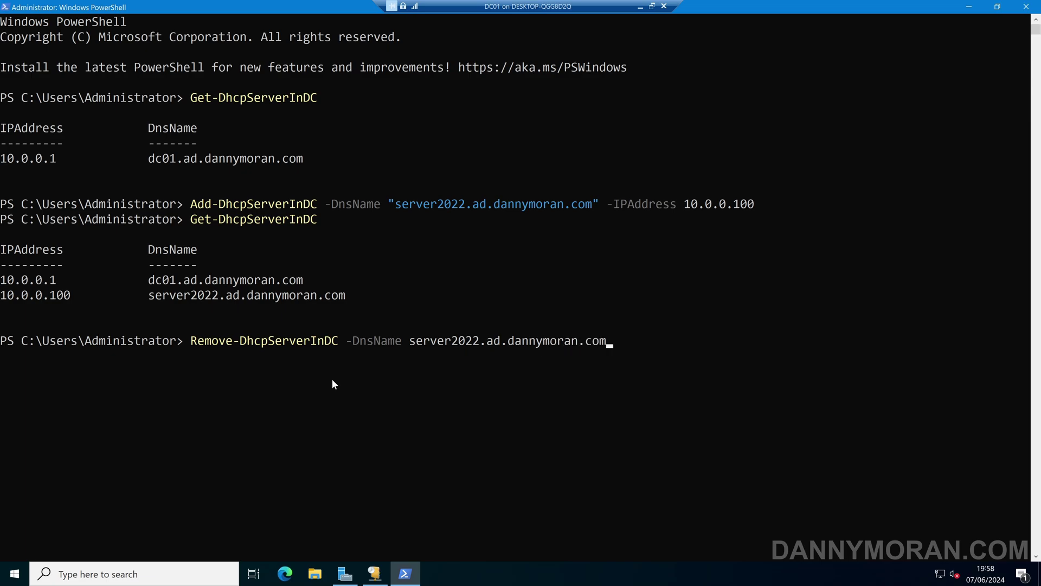
{"action": "key", "text": "Return"}
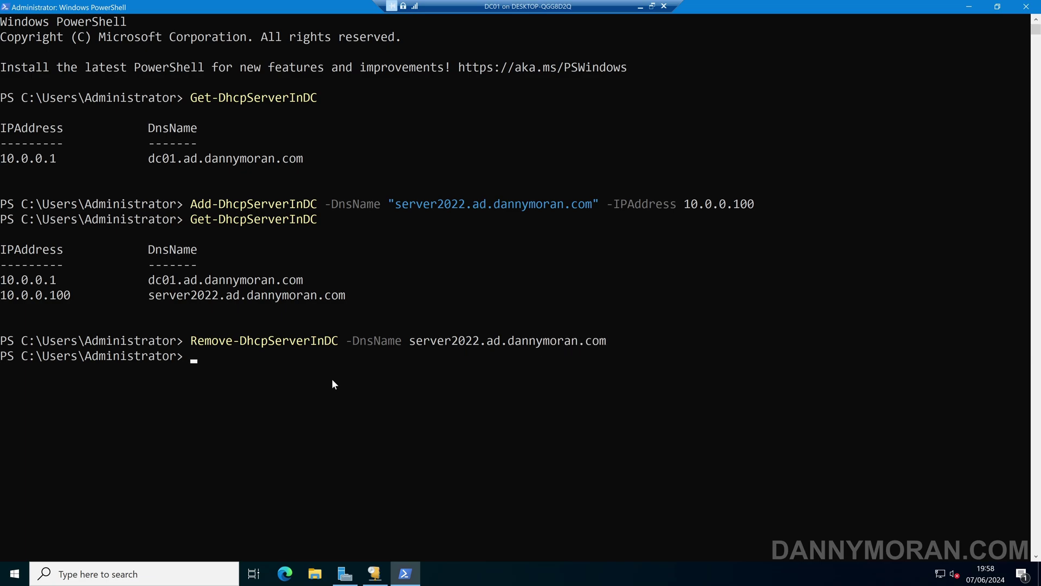
{"action": "key", "text": "Up"}
{"action": "key", "text": "Up"}
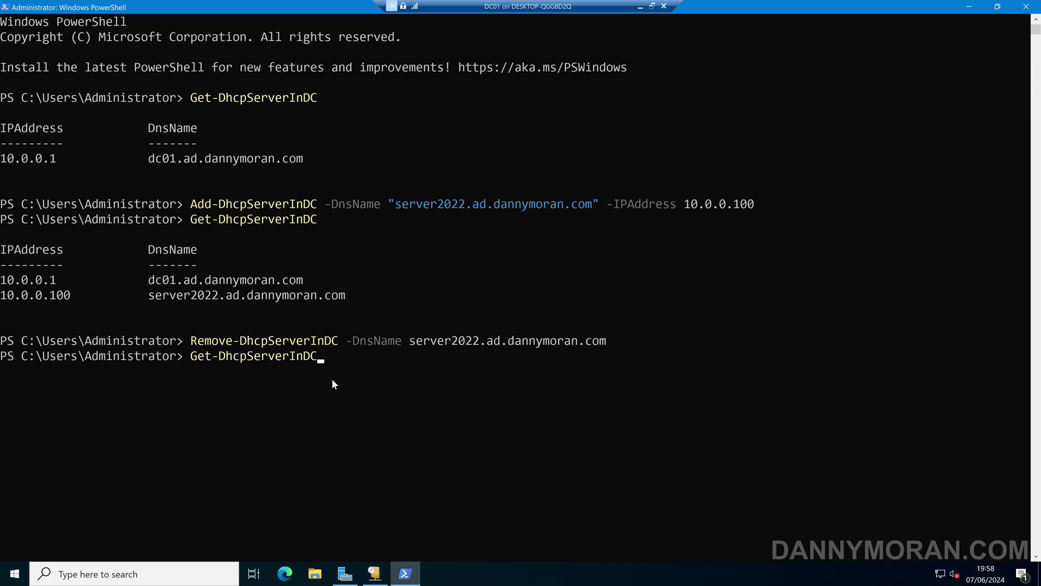
{"action": "key", "text": "Return"}
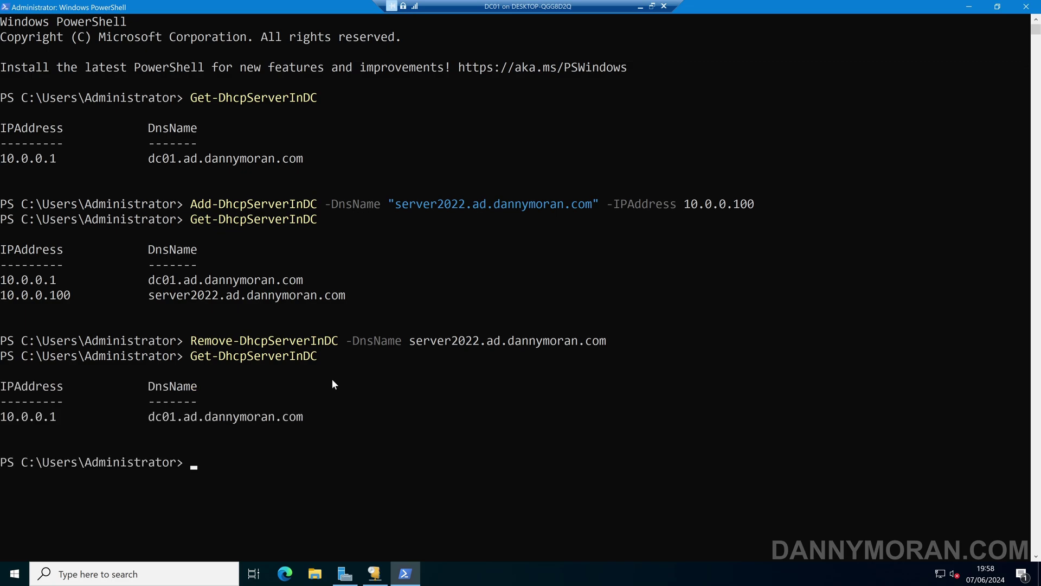